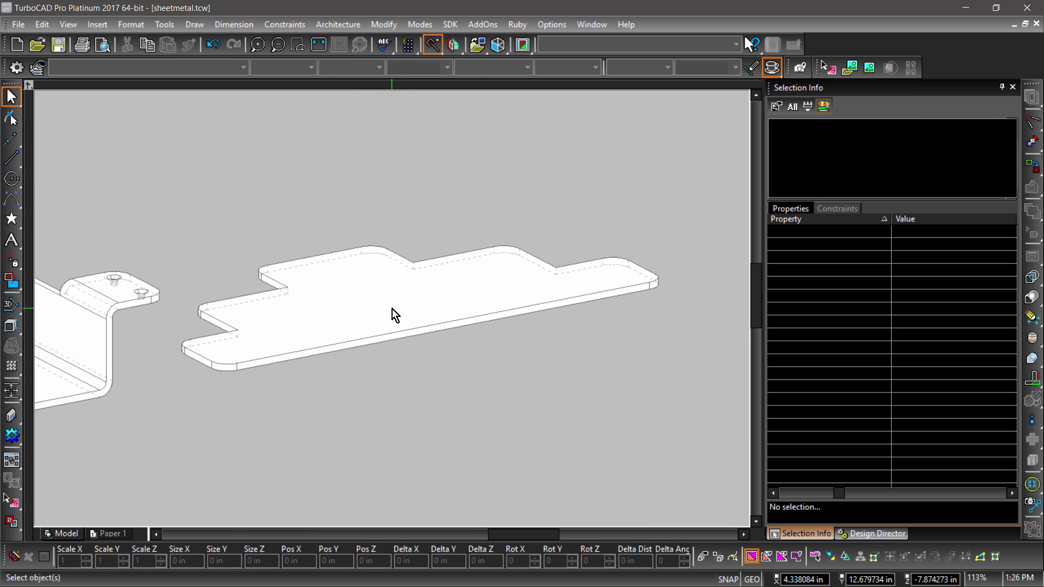
Step: Bend a sheet-metal flange from the flat box edge along the sketch polyline
scroll(392, 309, "up", 2)
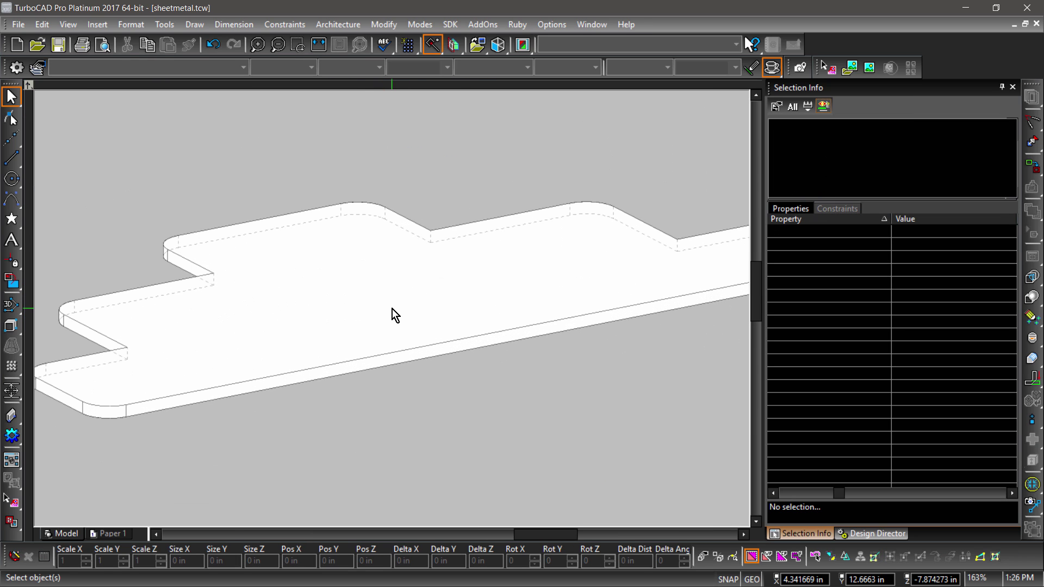
scroll(374, 371, "up", 2)
scroll(373, 379, "down", 5)
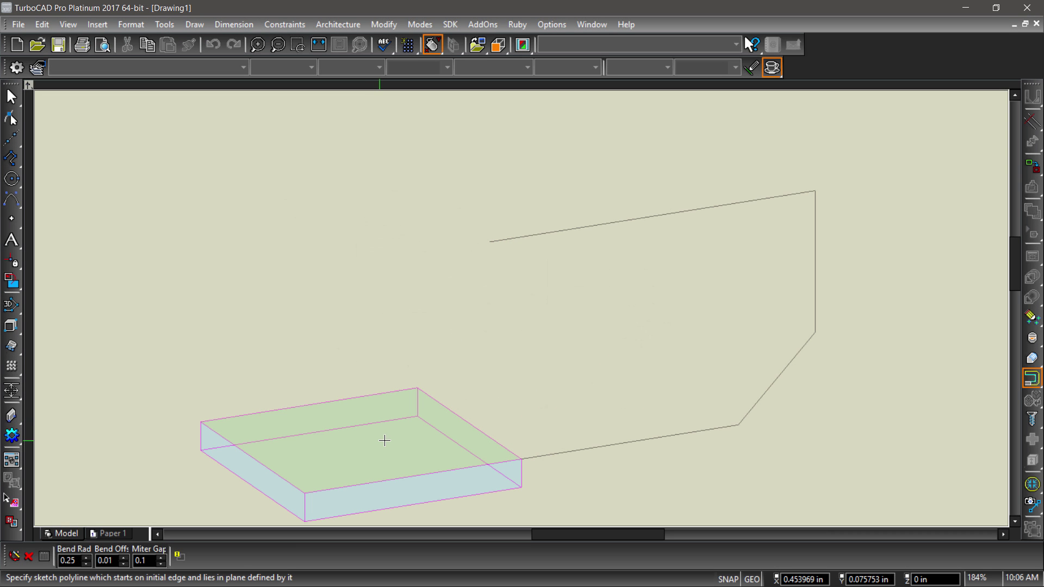
left_click(555, 451)
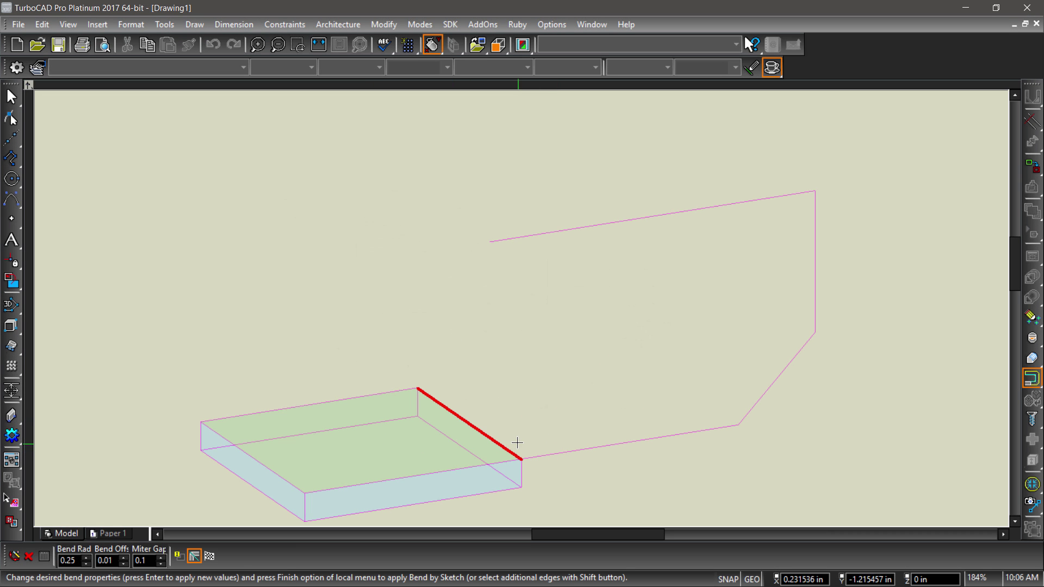
left_click(194, 555)
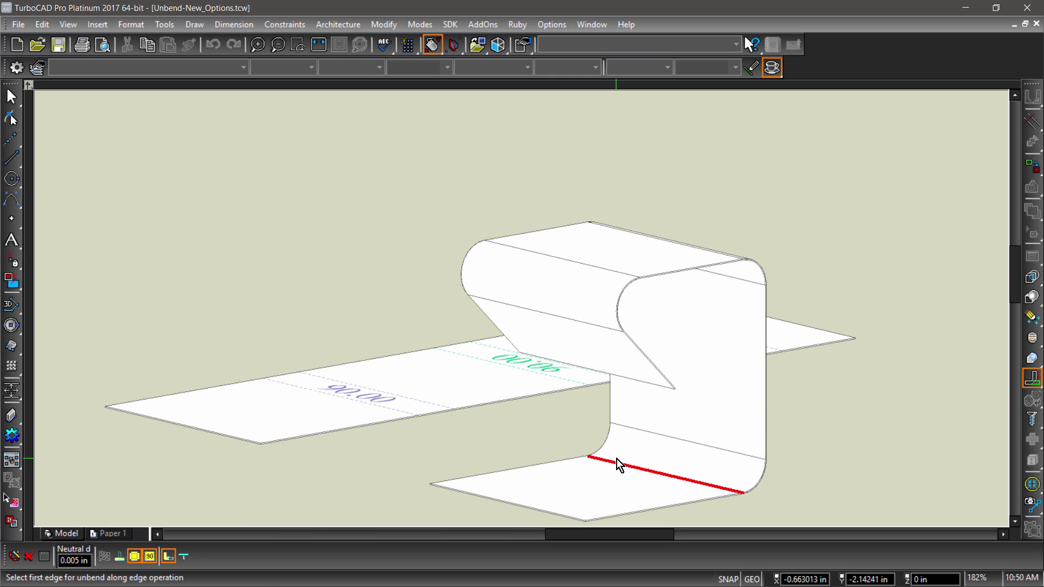
Step: Unbend the part along its two bend edges and orbit to read the 90.00 and 135.00 angles
left_click(616, 458)
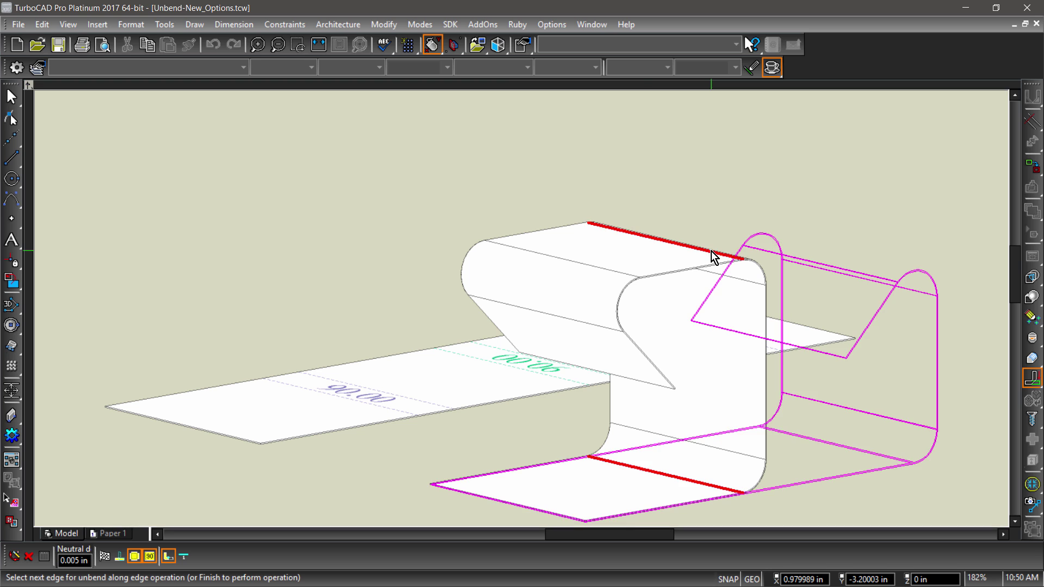
left_click(626, 282)
left_click(104, 555)
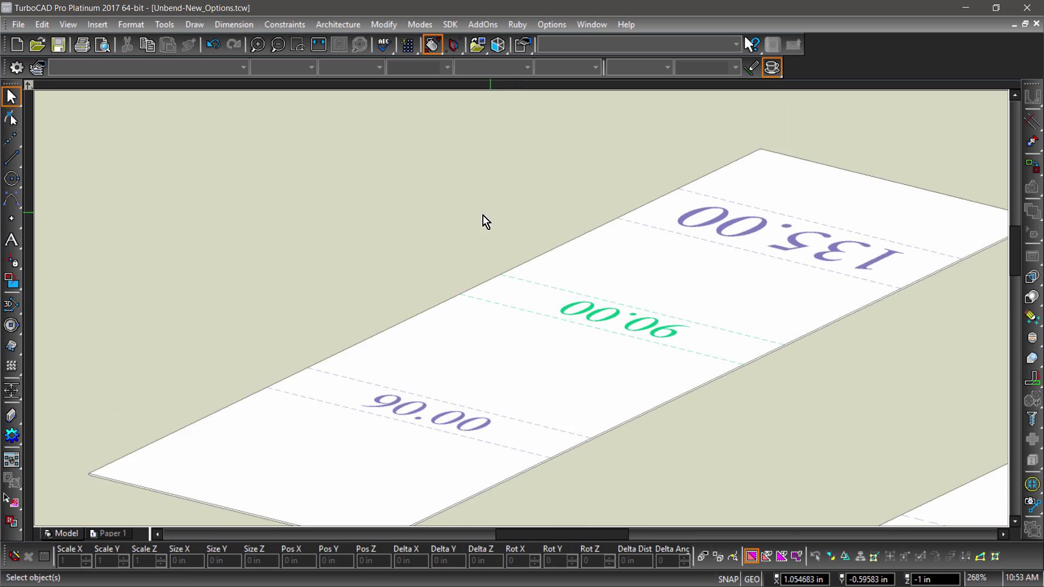
middle_click_drag(483, 215, 122, 221)
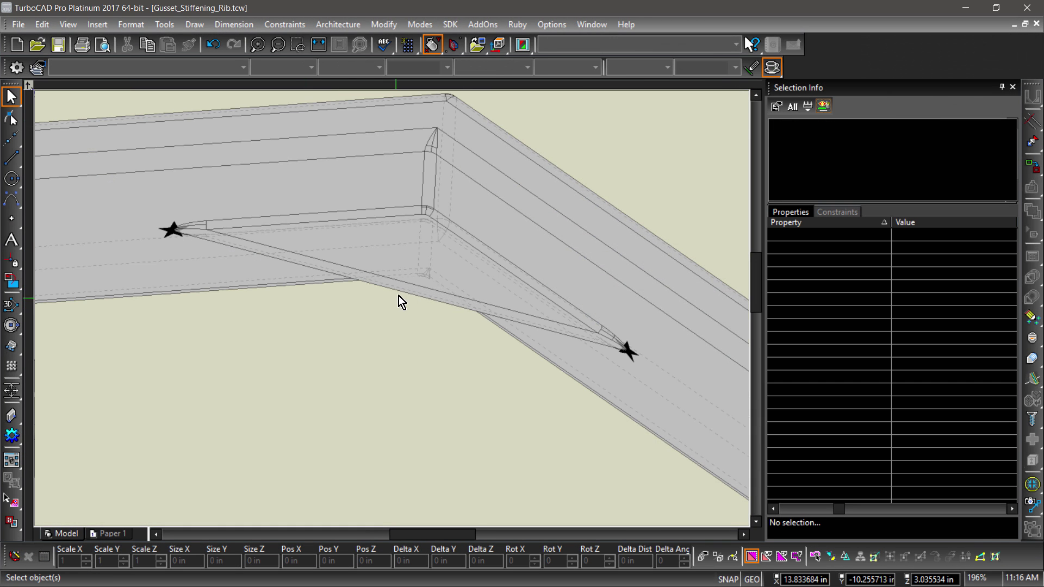
Step: Orbit the gusset model to inspect the rib and cross stiffener from above and another angle
middle_click_drag(399, 302, 454, 146)
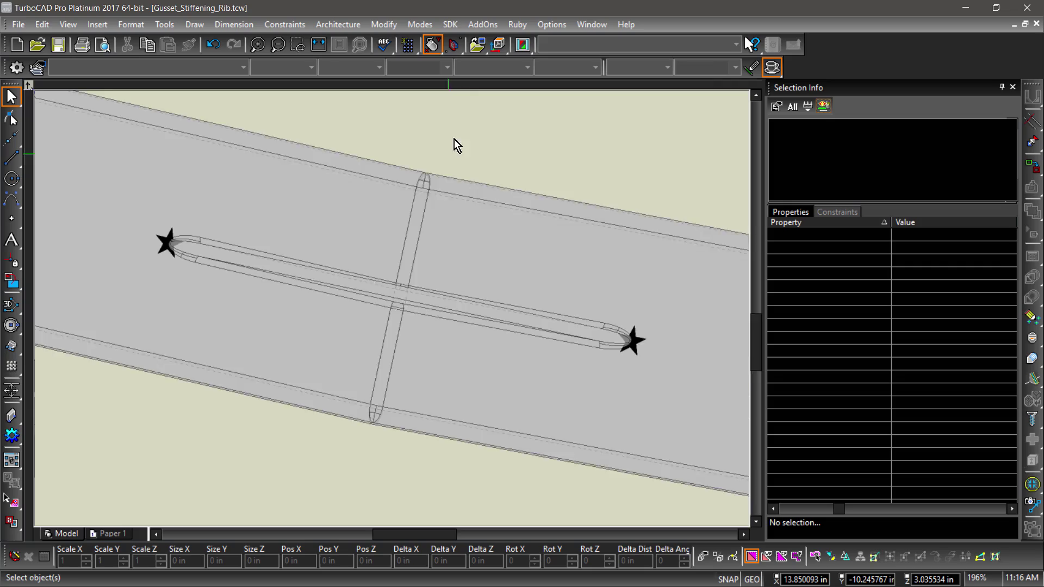
middle_click_drag(456, 218, 361, 364)
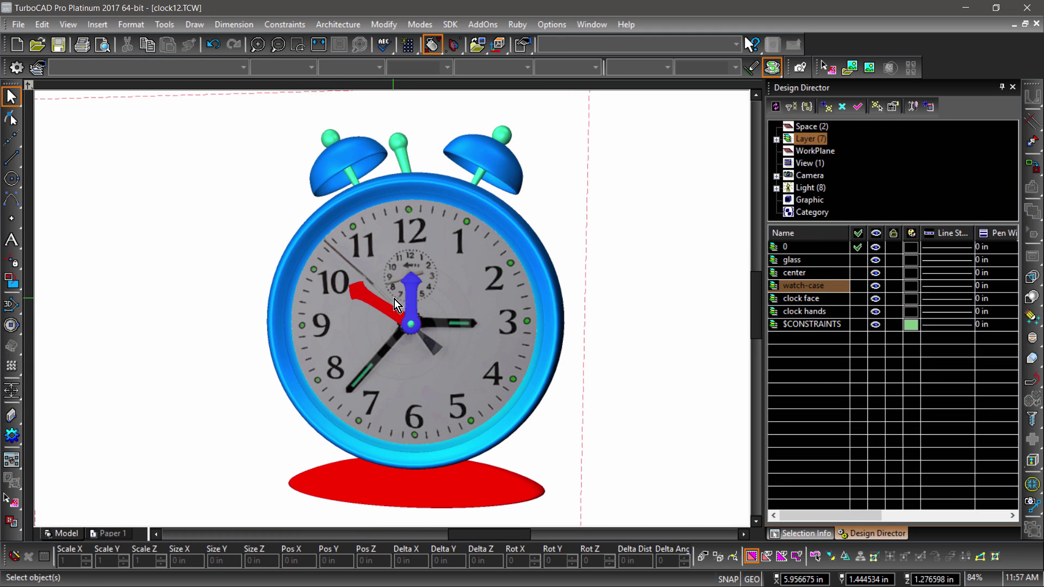
Step: Select the hands of the alarm-clock model
left_click(470, 345)
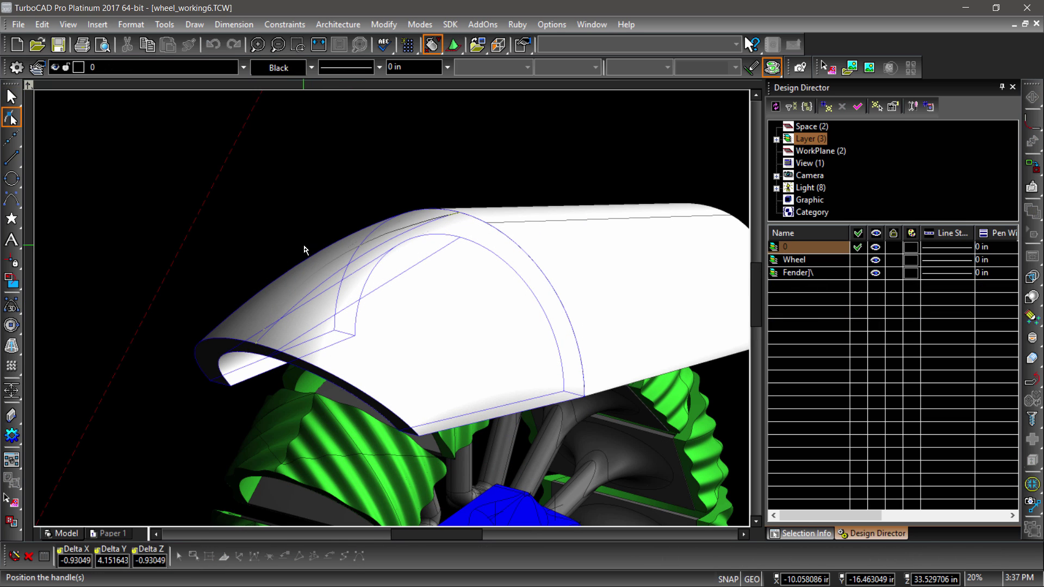
Step: Place the fender's edit handle at its new position on the curved edge
left_click(264, 261)
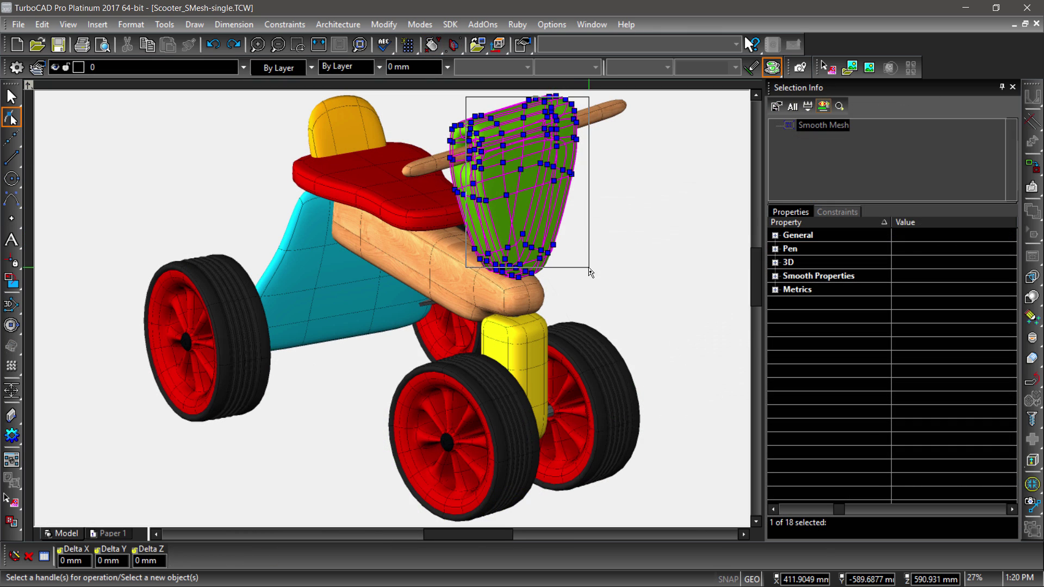
Step: Stretch the scooter's green smooth-mesh front outward and down, then finish and clear the selection
left_click_drag(506, 197, 543, 211)
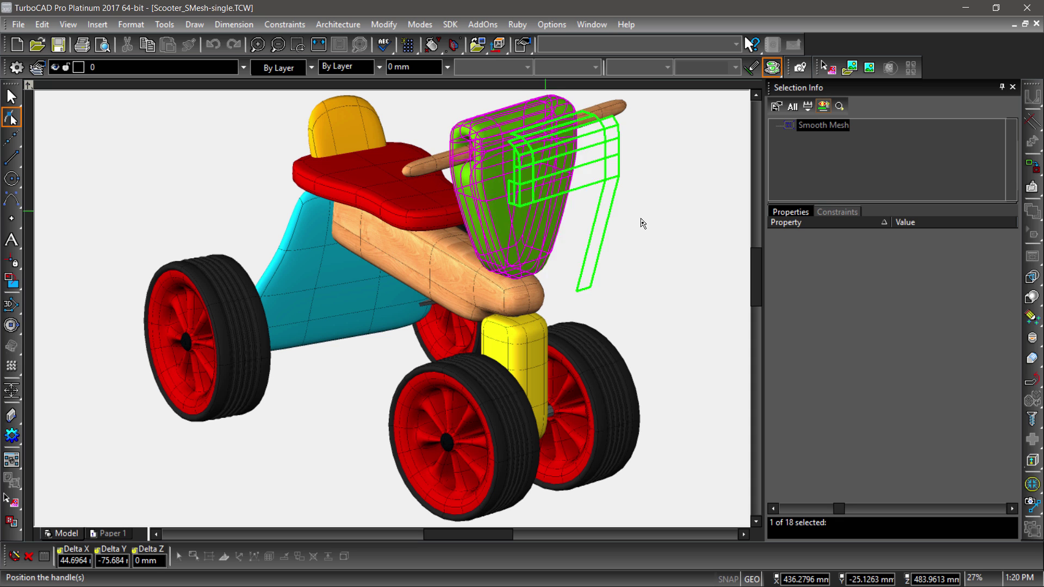
key("Escape")
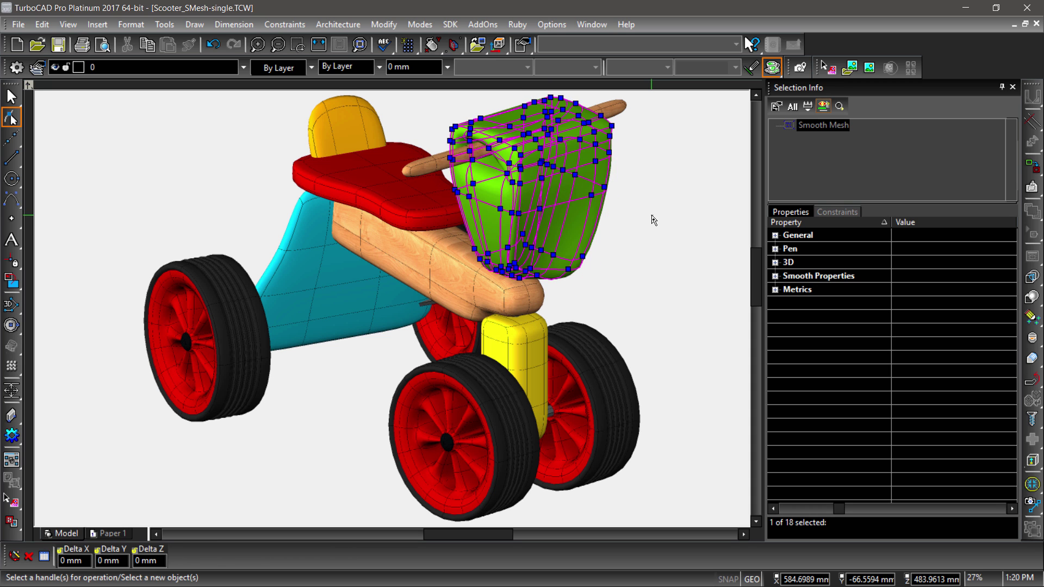
key("Escape")
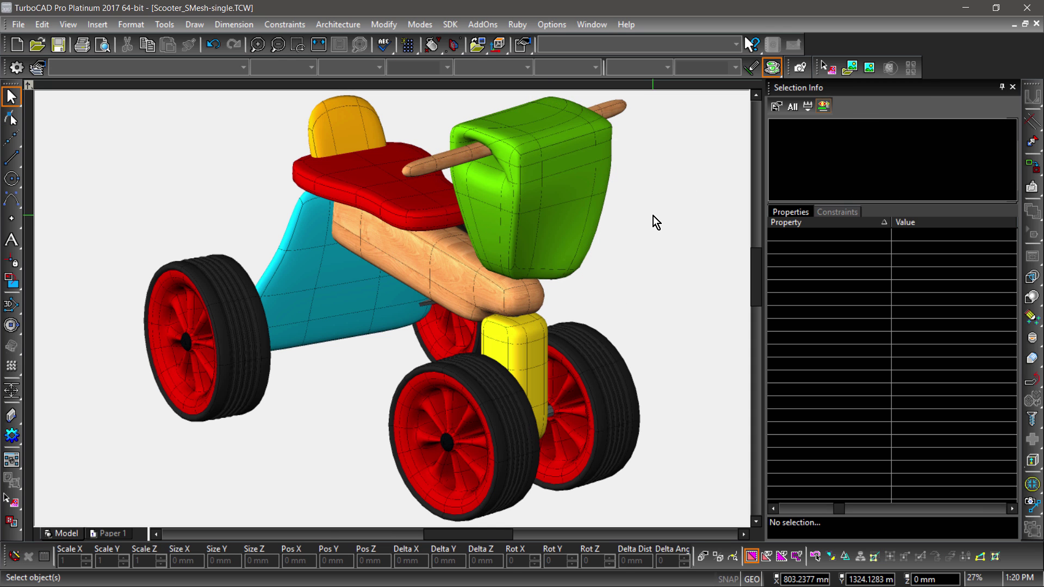
middle_click_drag(654, 221, 615, 221)
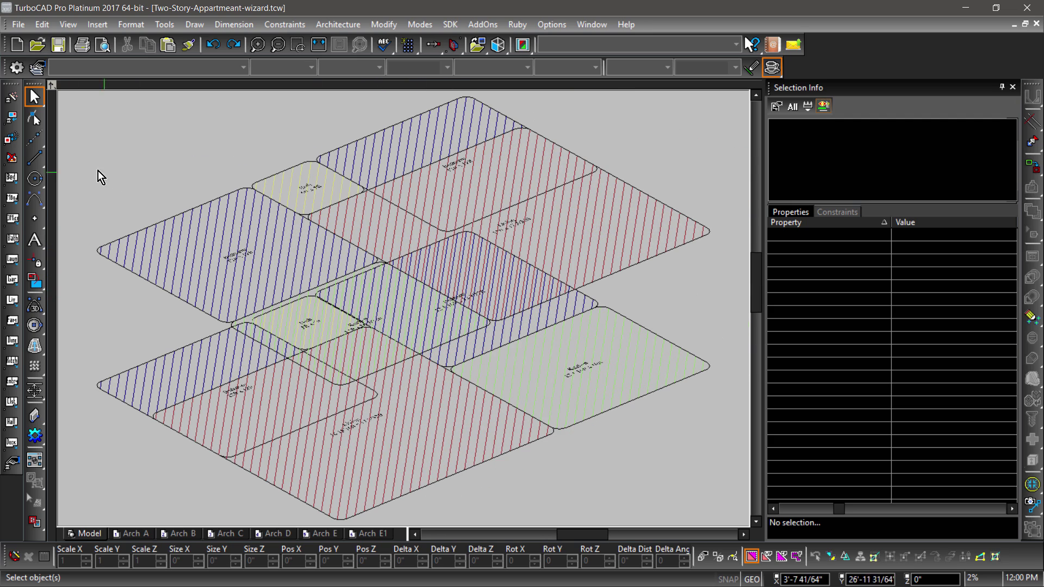
Step: Run Build House to generate the two-story house from the apartment's room spaces
left_click(11, 119)
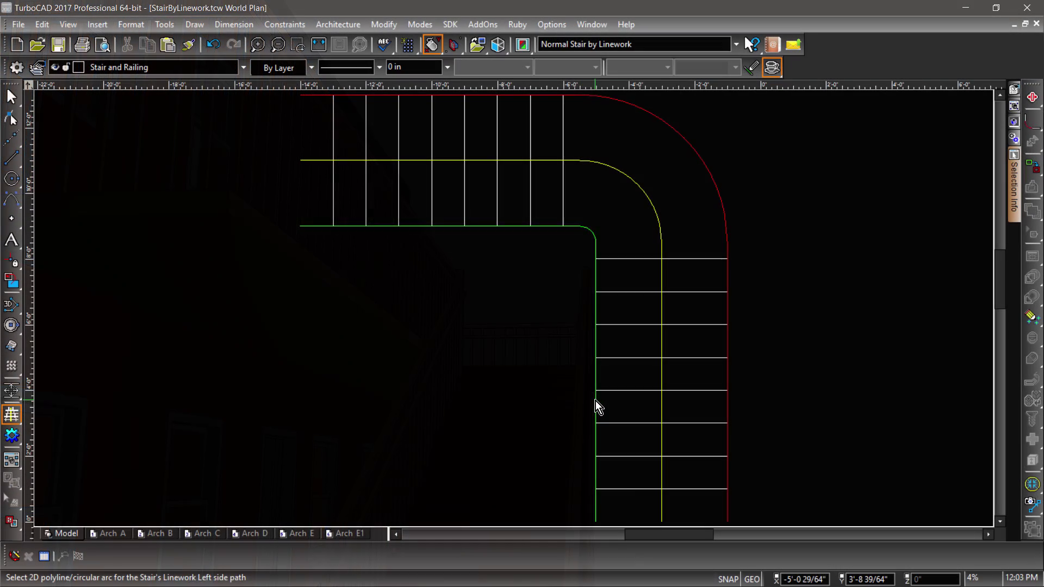
Step: Create the L-shaped stair using the green line as left side and red line as right side
left_click(595, 400)
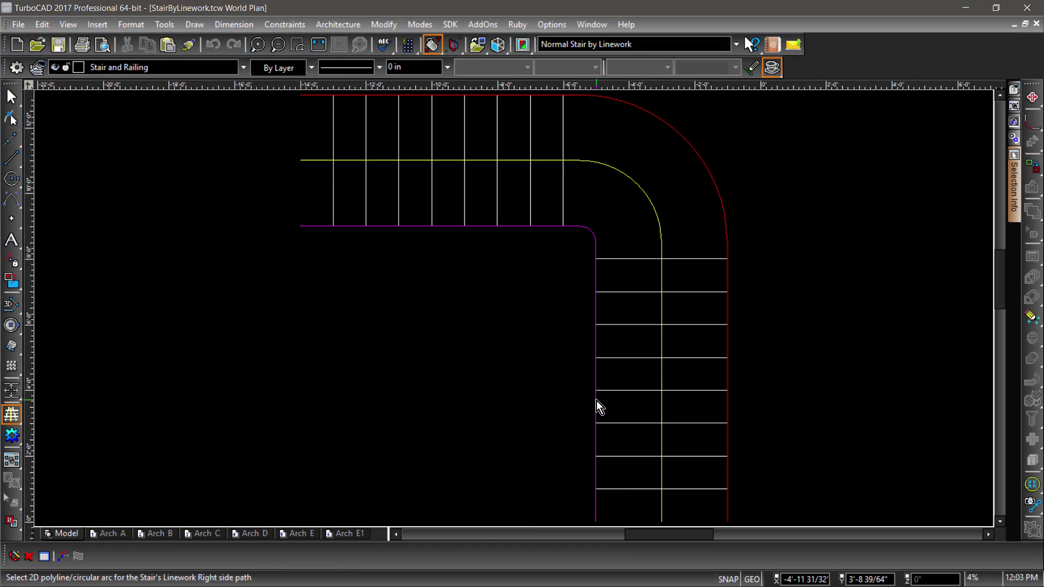
left_click(726, 405)
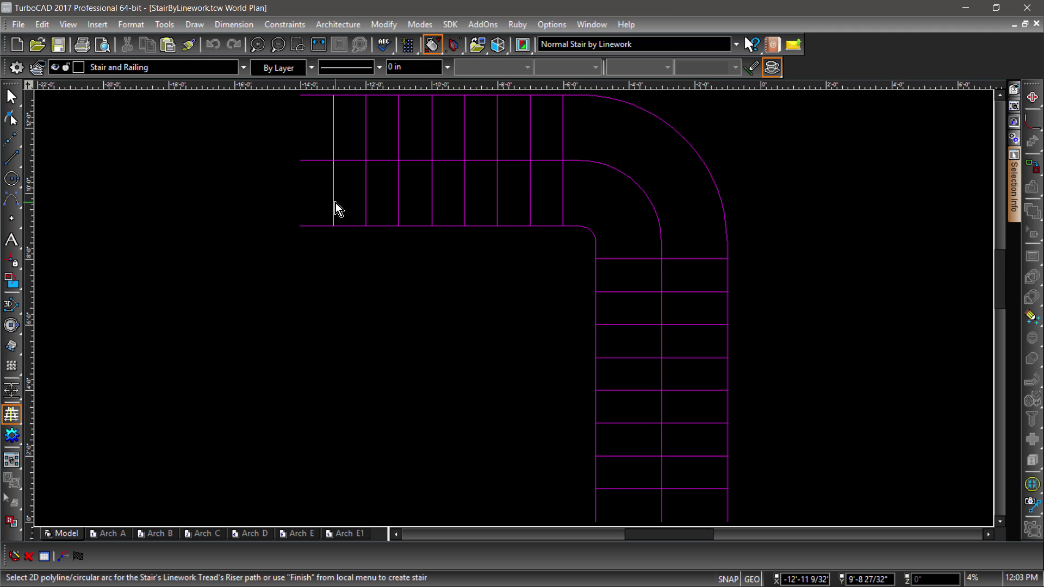
right_click(319, 243)
left_click(349, 346)
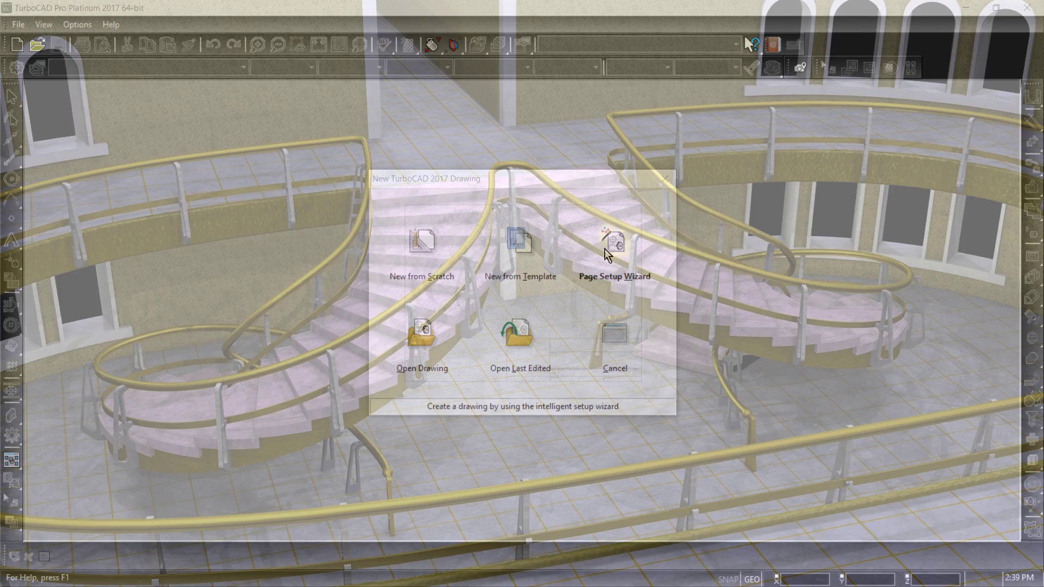
Step: Create a new Setup Wizard drawing with decimal inches, landscape paper, default scale and no viewport
left_click(610, 242)
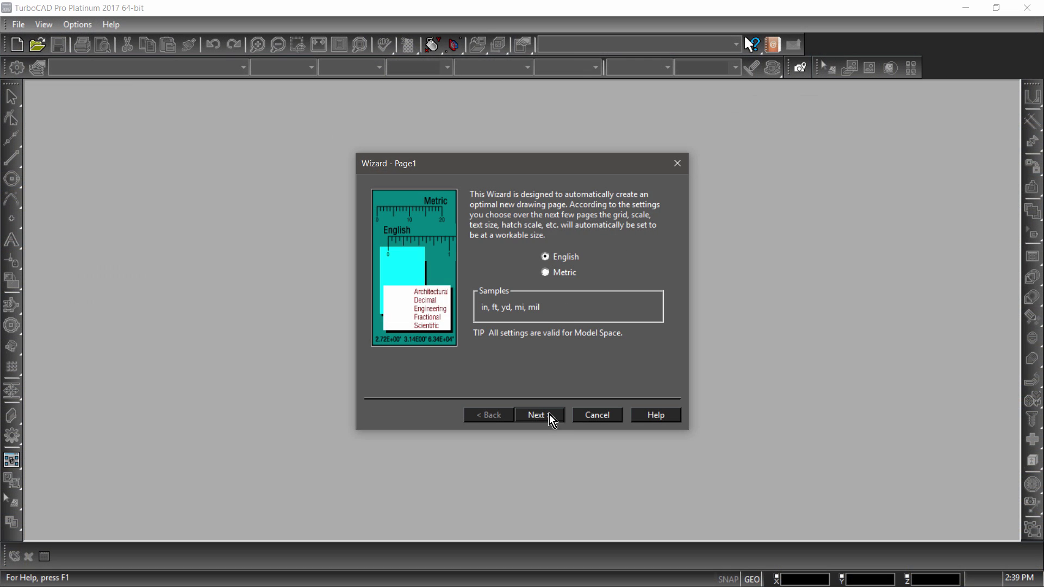
left_click(549, 416)
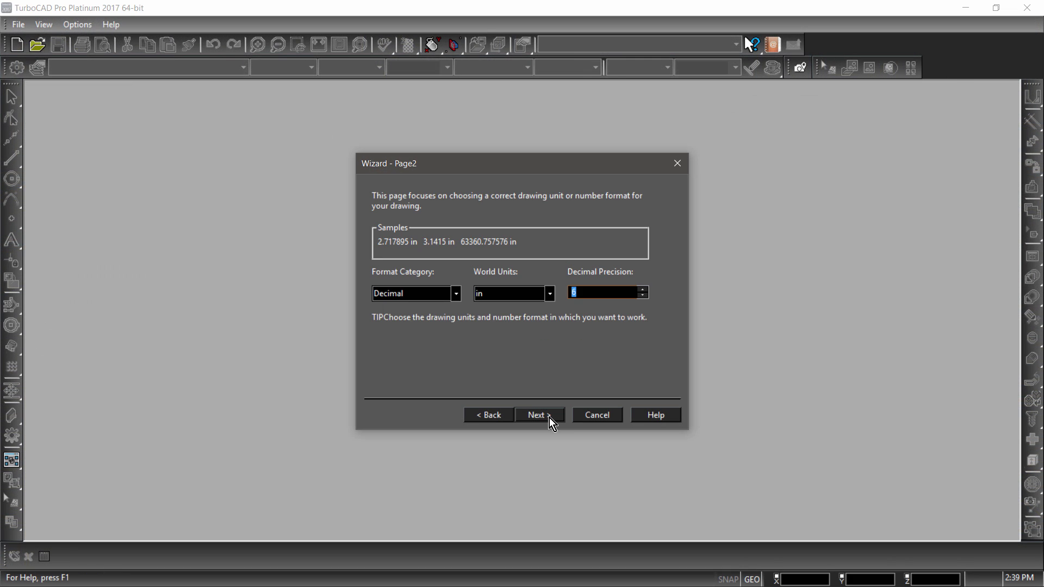
left_click(549, 418)
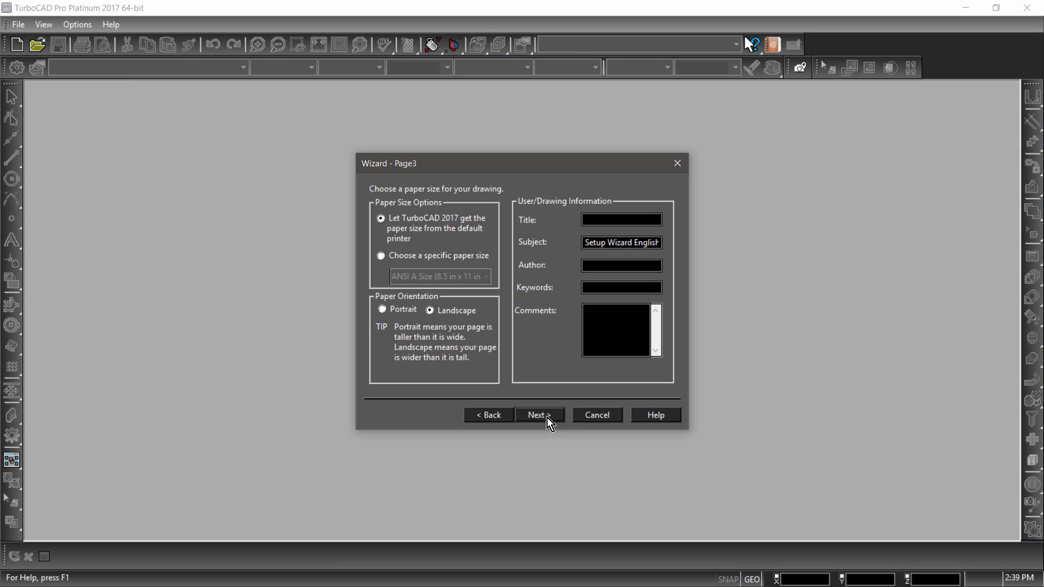
left_click(546, 417)
left_click(547, 417)
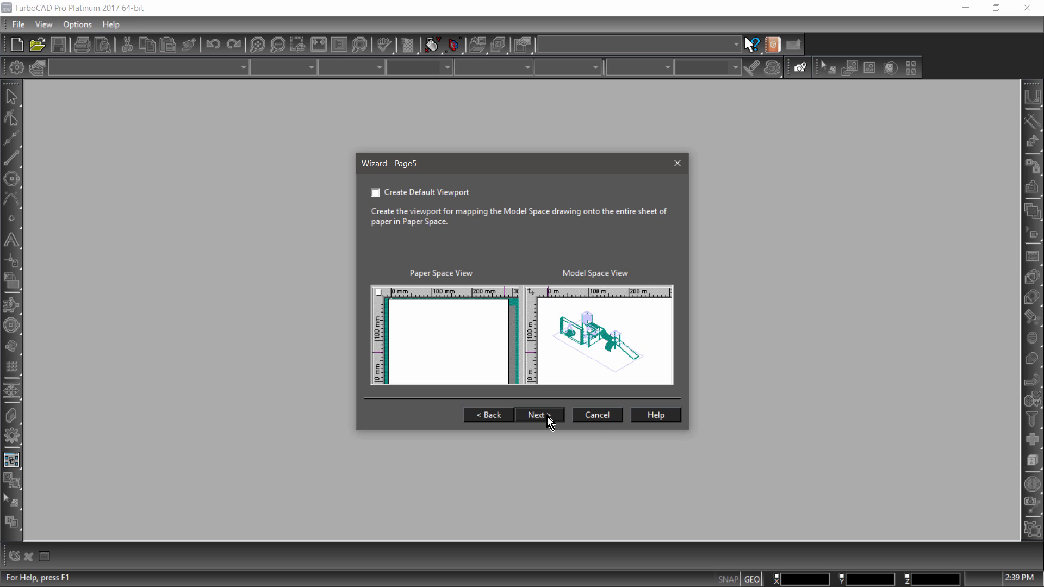
left_click(553, 414)
left_click(554, 414)
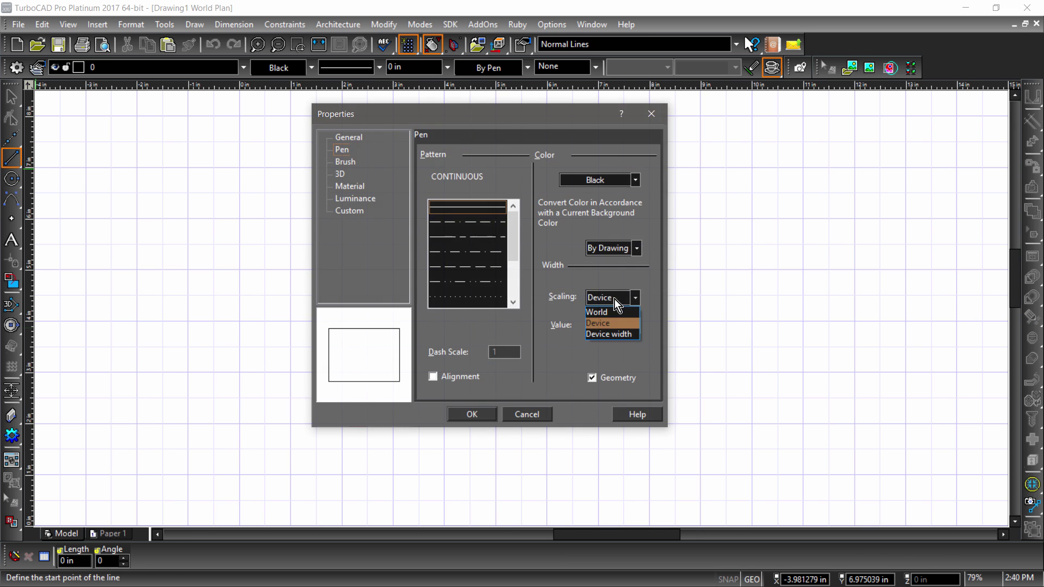
Step: Set default properties to World pen scaling and a gray, dashed brush with By Drawing colour conversion
left_click(613, 312)
left_click(344, 162)
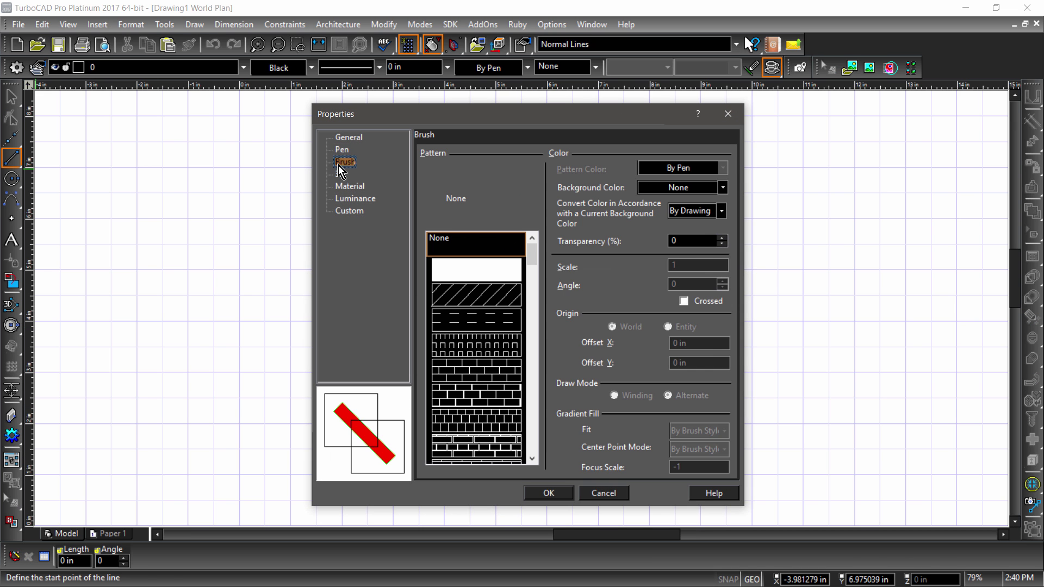
left_click(703, 190)
left_click(701, 234)
left_click(721, 211)
left_click(690, 221)
left_click(498, 320)
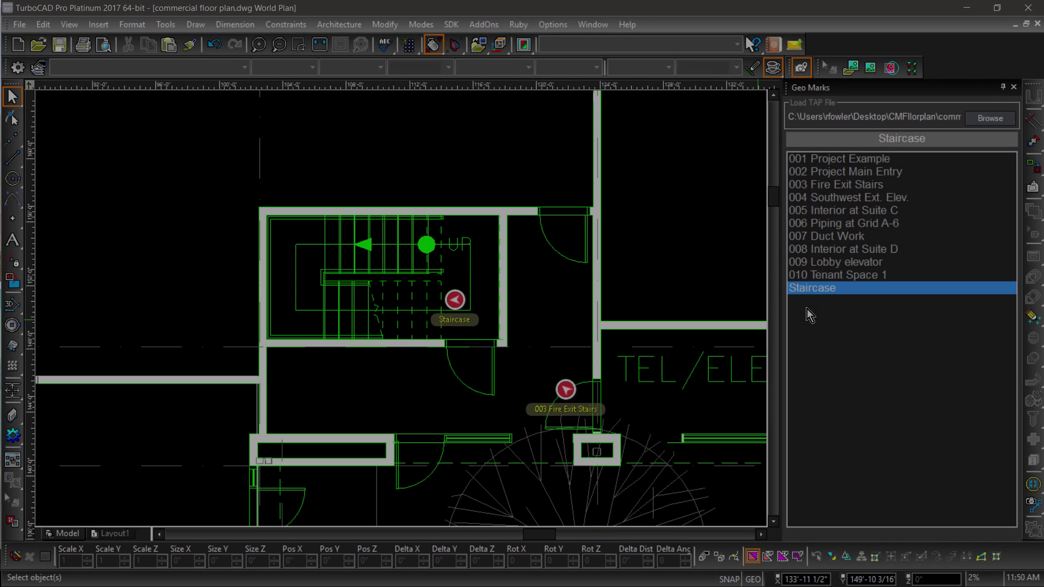
Step: View the Staircase GeoMark, then open 003 Fire Exit Stairs and play its first video
double_click(812, 287)
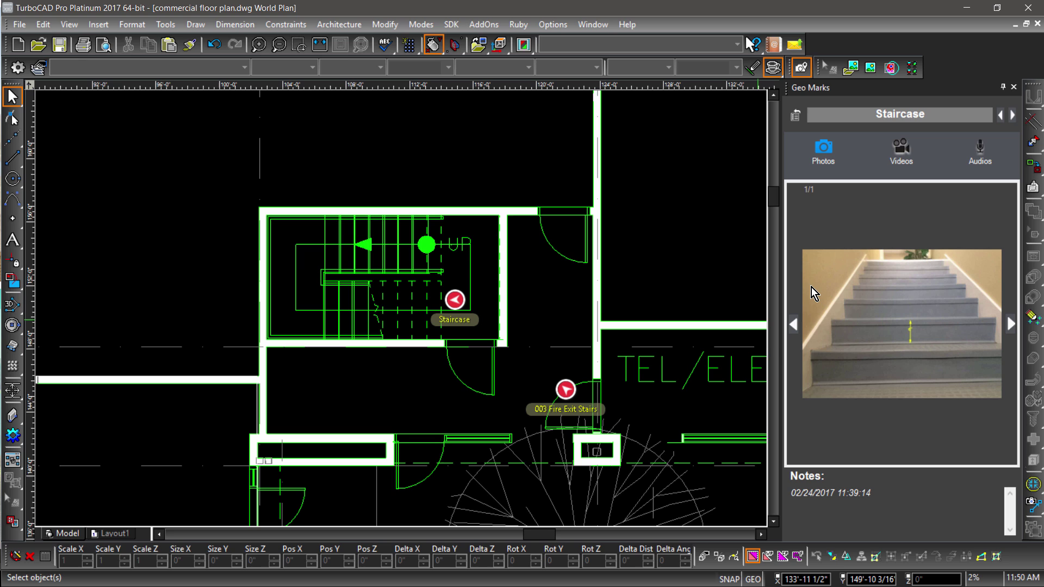
left_click(795, 115)
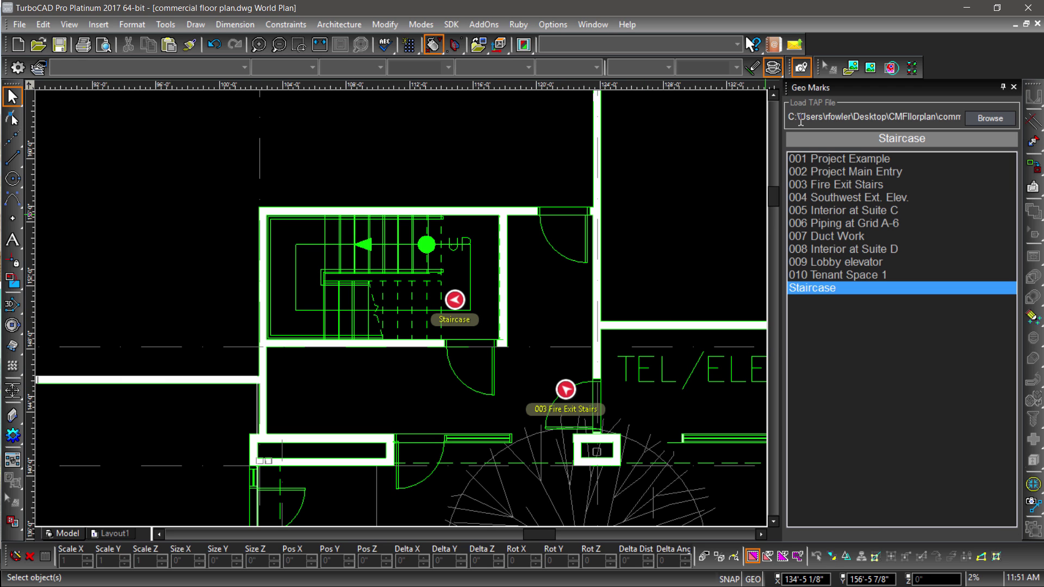
double_click(840, 185)
left_click(899, 150)
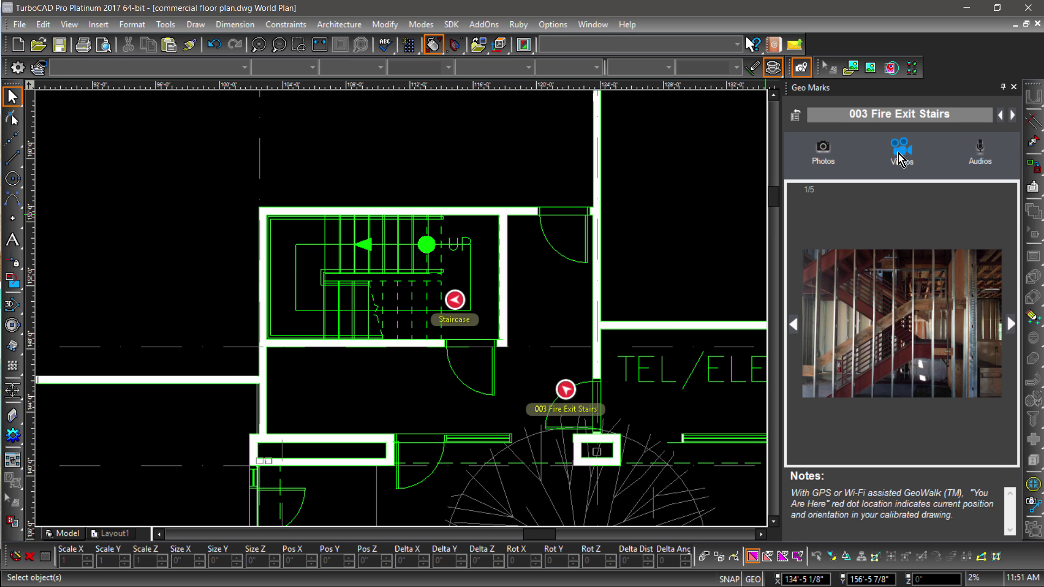
left_click(815, 451)
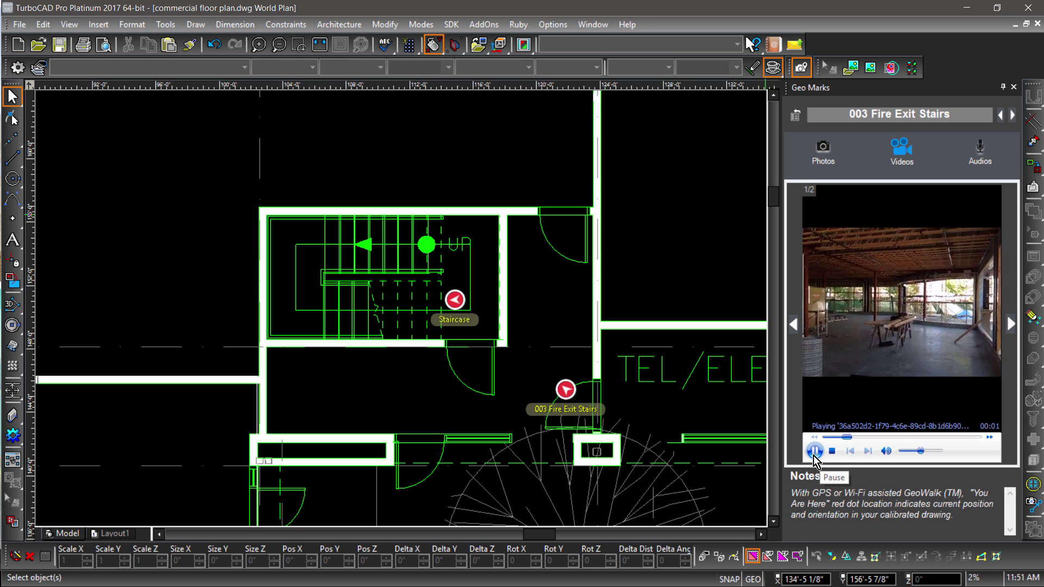